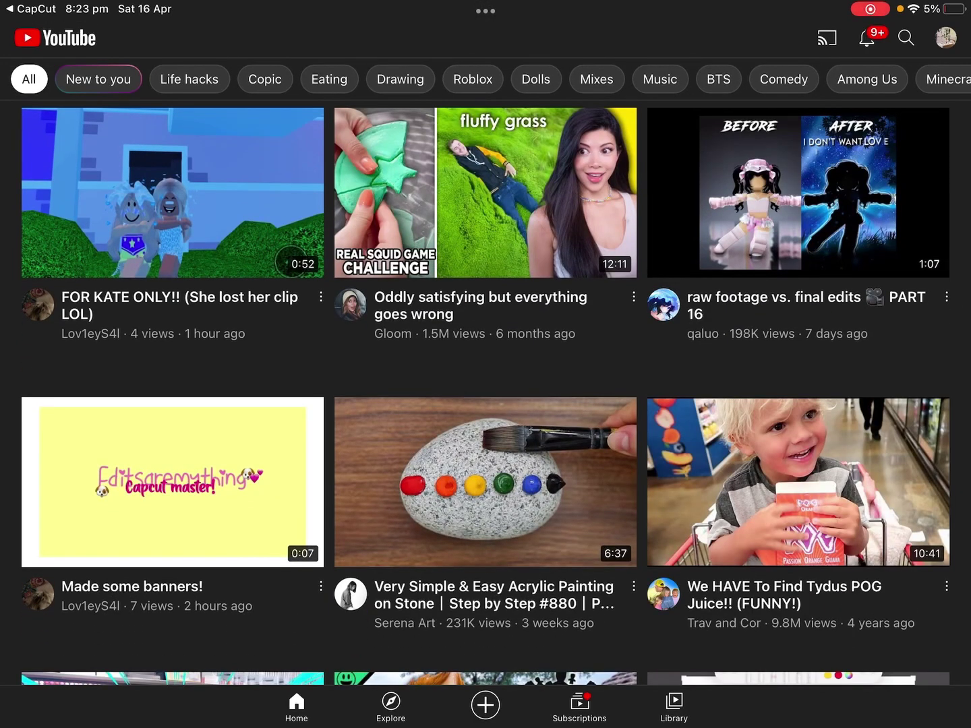
# Open the Apple bottom jeans video from Library, then go to the Editsaremything channel page.
pyautogui.click(674, 706)
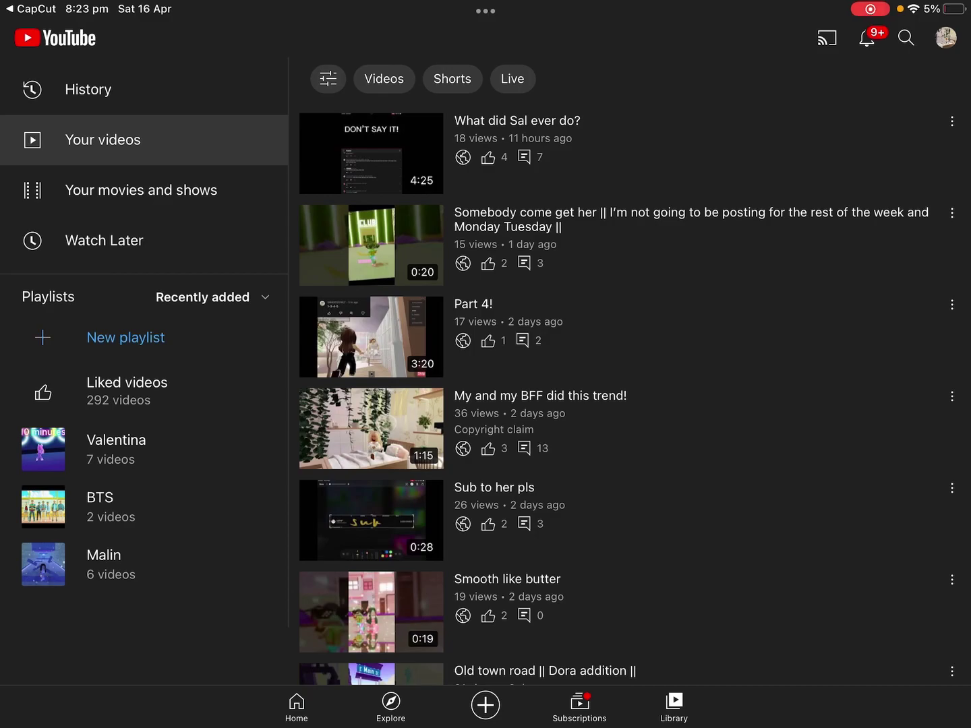
pyautogui.scroll(-10, 634, 393)
pyautogui.scroll(-2, 634, 393)
pyautogui.click(371, 327)
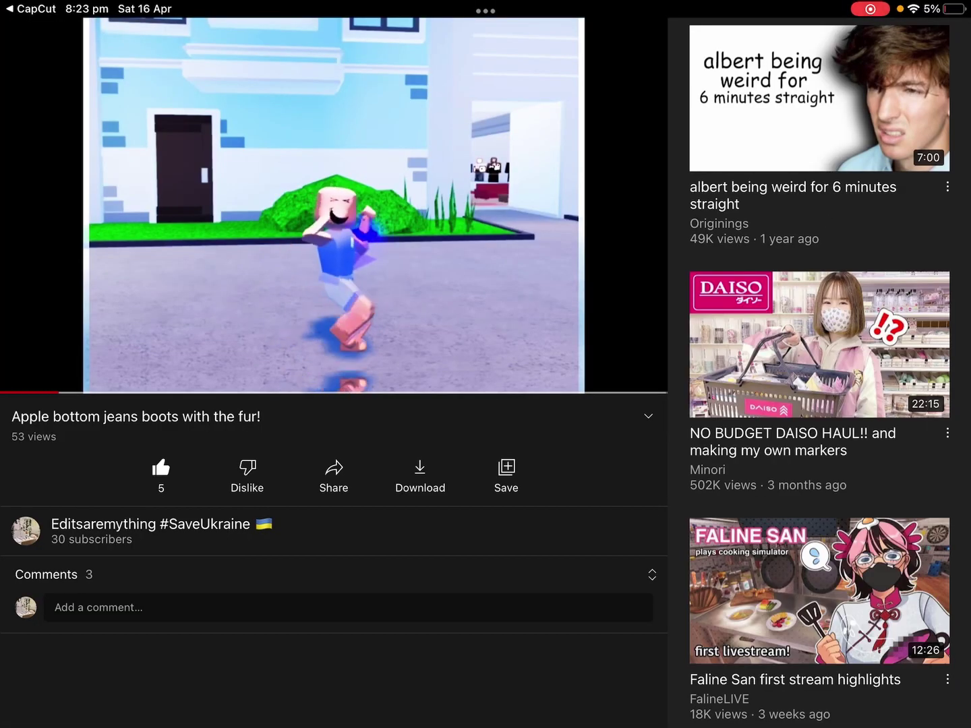
pyautogui.click(150, 531)
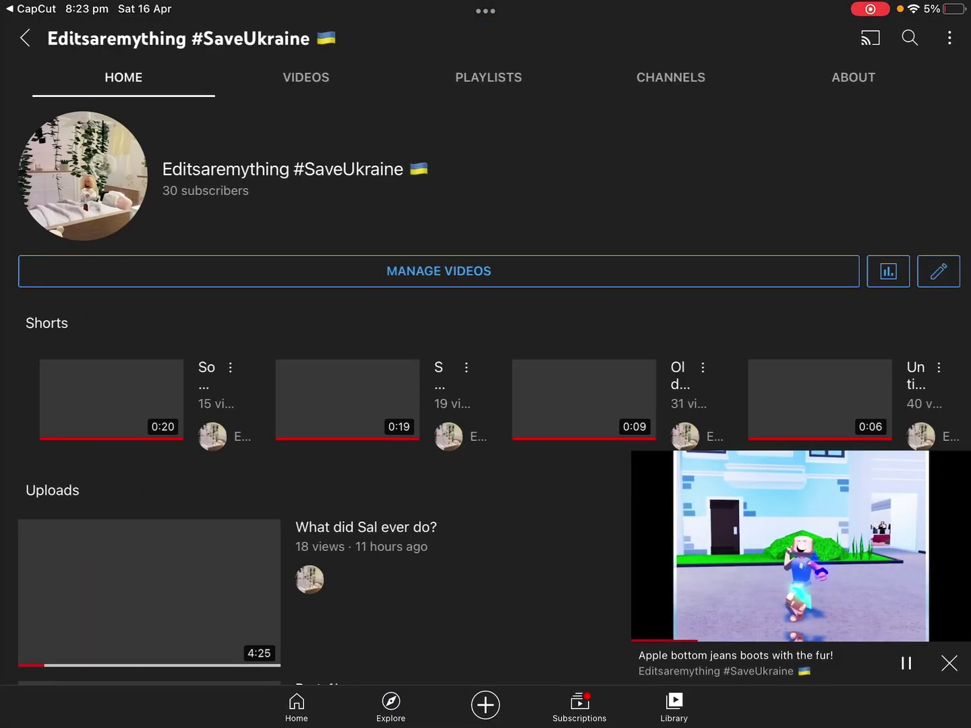
# Close the mini player so the Editsaremything channel Home tab shows on its own.
pyautogui.click(948, 662)
pyautogui.scroll(-2, 486, 391)
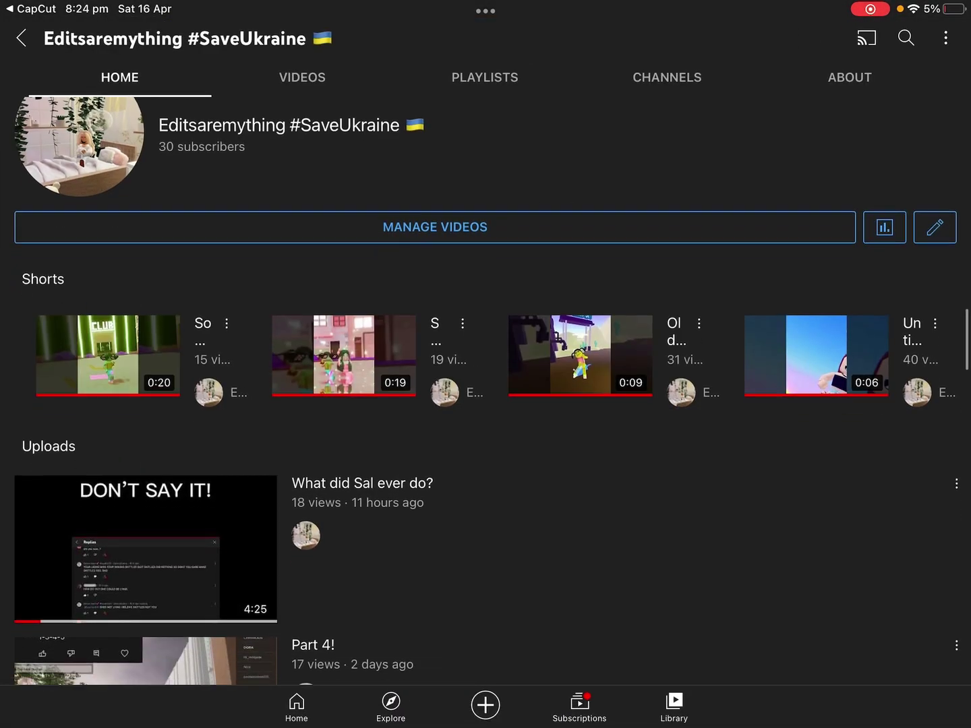
pyautogui.scroll(1, 486, 391)
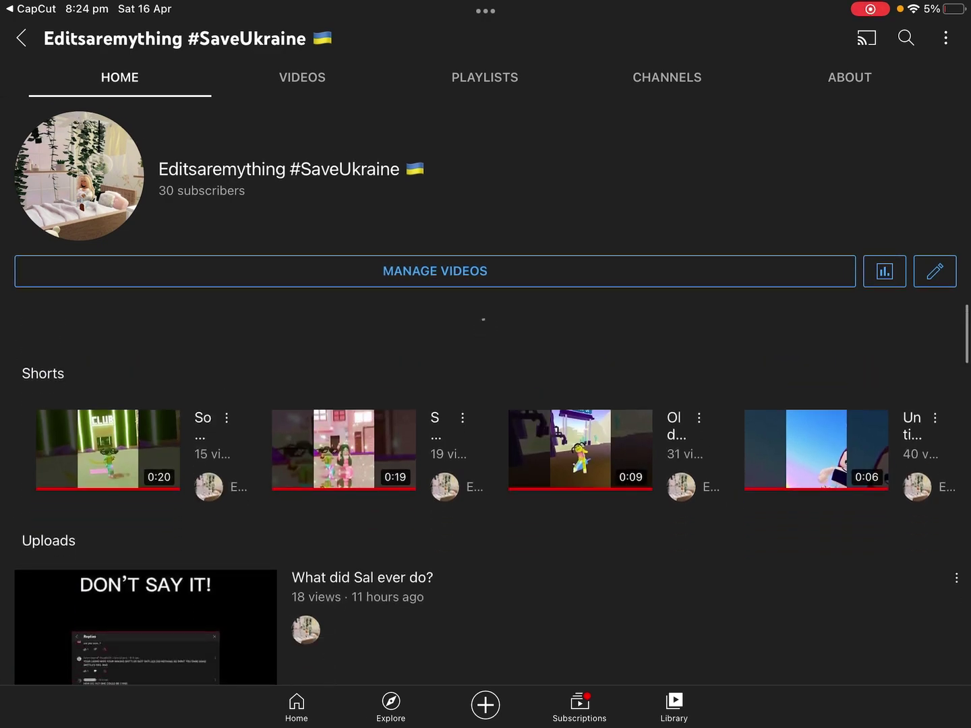
pyautogui.hscroll(3, 485, 398)
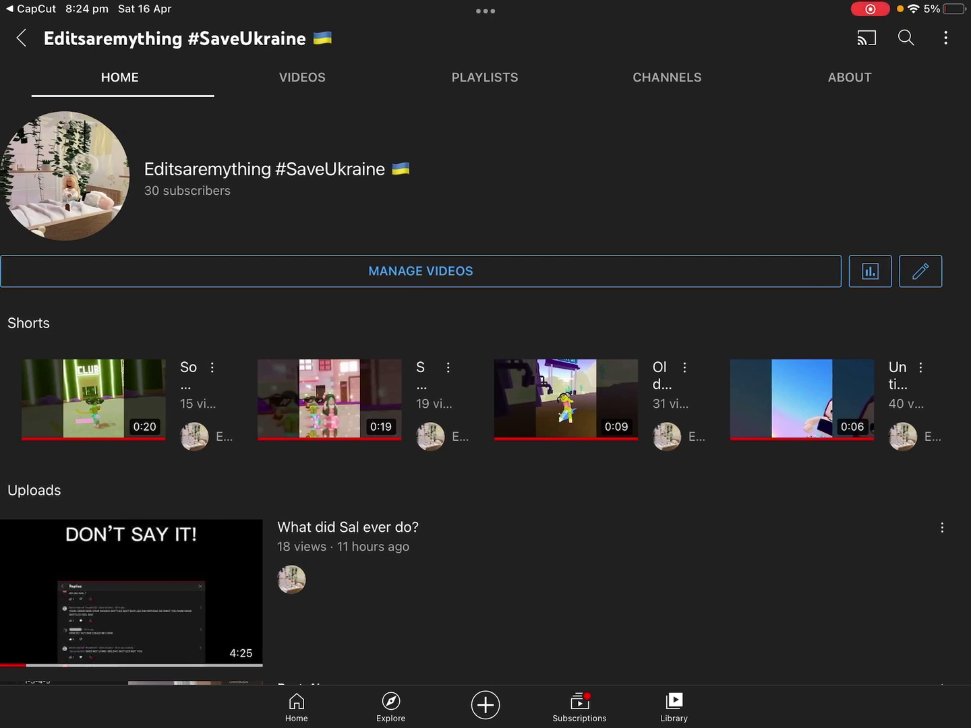
pyautogui.hscroll(3, 485, 398)
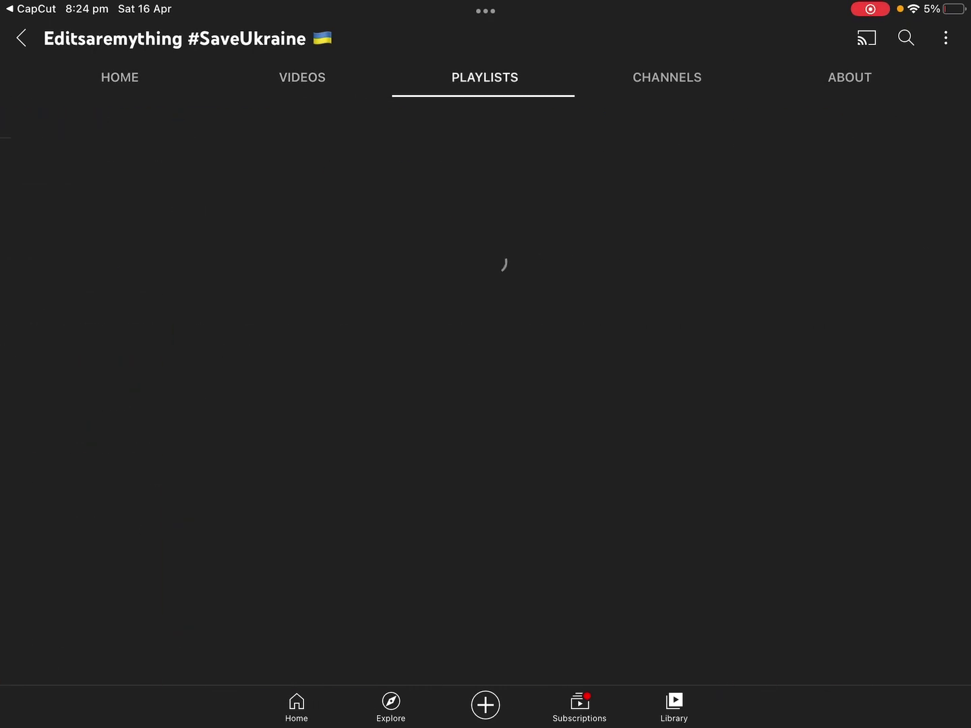
pyautogui.hscroll(-3, 485, 398)
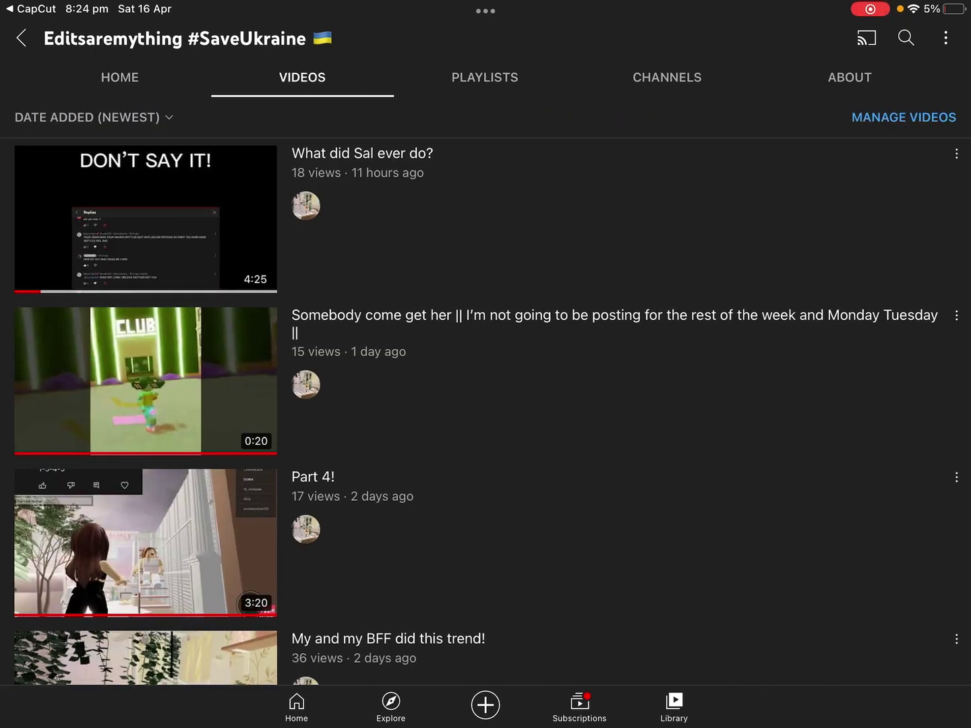
pyautogui.hscroll(-3, 485, 398)
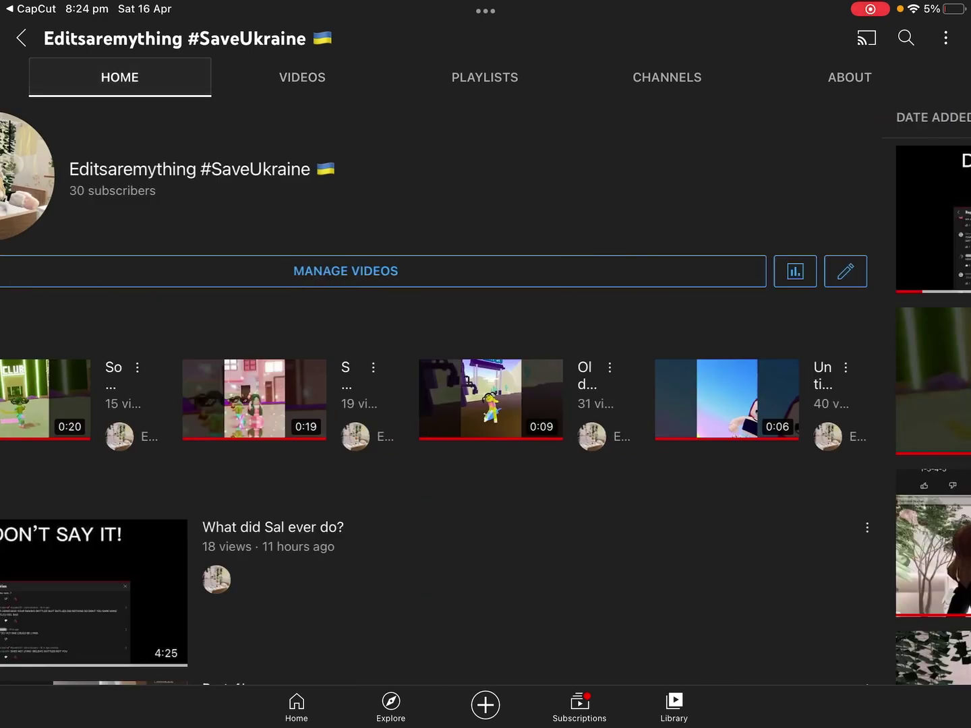
pyautogui.hscroll(1, 486, 398)
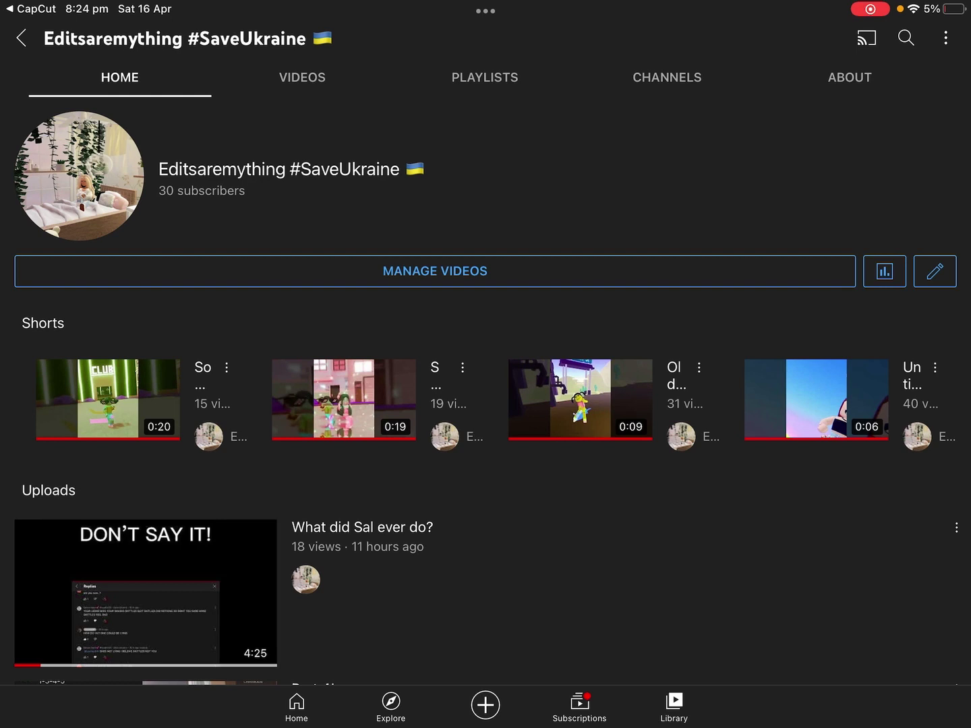
# Screenshot the channel page and crop it to the avatar, name and subscriber count.
pyautogui.press('super+shift+3')
pyautogui.click(121, 637)
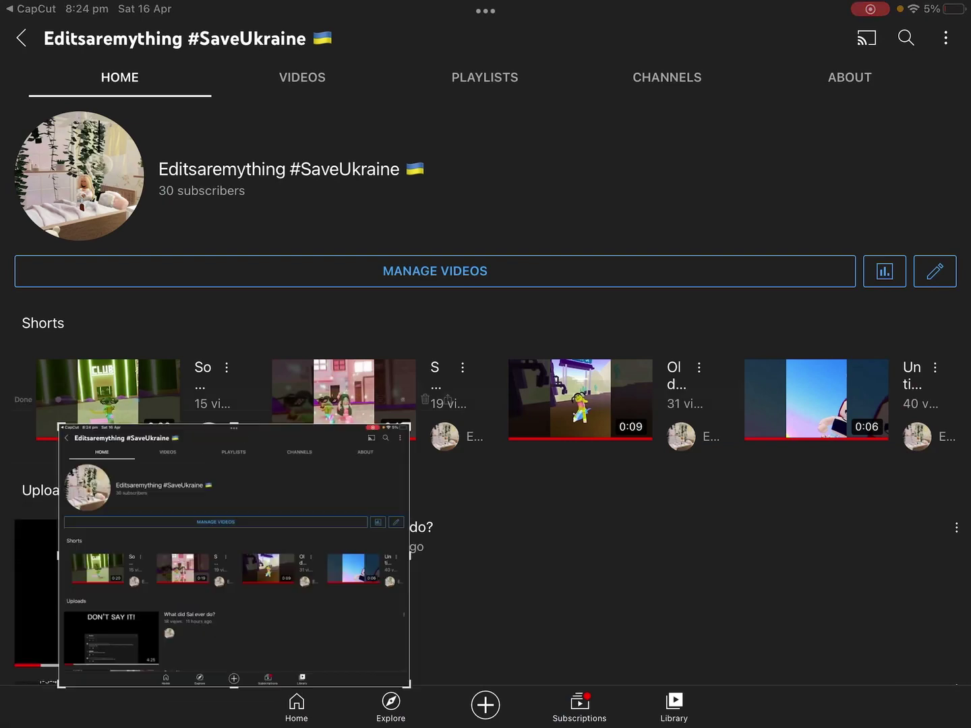
pyautogui.moveTo(860, 654)
pyautogui.mouseDown()
pyautogui.moveTo(780, 537)
pyautogui.moveTo(559, 278)
pyautogui.moveTo(523, 285)
pyautogui.mouseUp()
pyautogui.moveTo(524, 94); pyautogui.dragTo(518, 177)
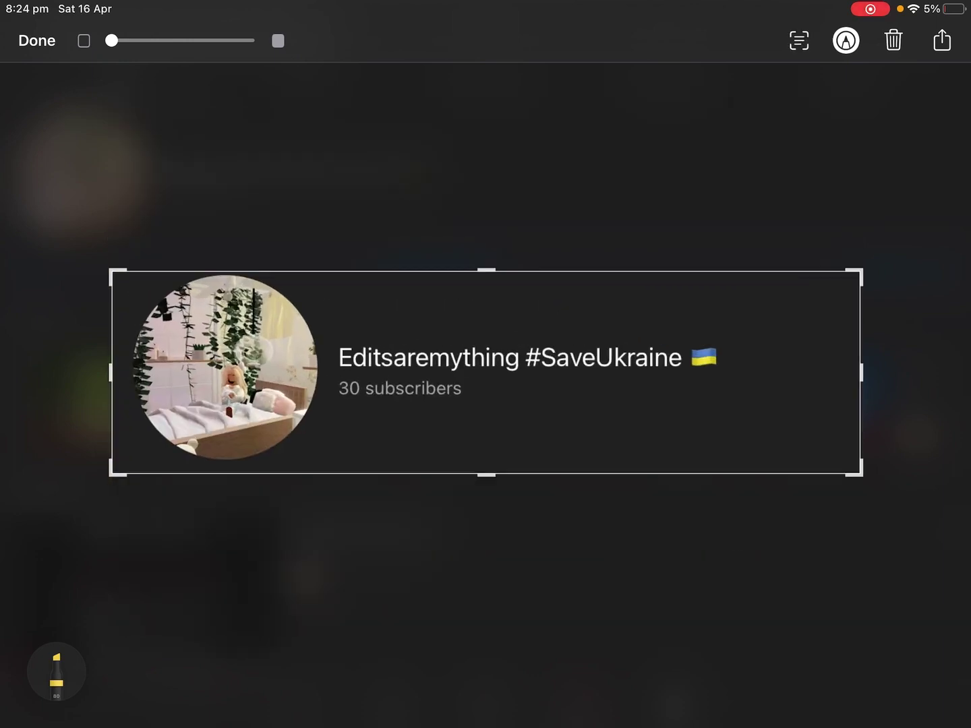
# Scribble yellow highlighter strokes across the channel name and subscriber count.
pyautogui.moveTo(509, 413)
pyautogui.mouseDown()
pyautogui.moveTo(509, 469)
pyautogui.moveTo(325, 402)
pyautogui.moveTo(796, 311)
pyautogui.moveTo(584, 378)
pyautogui.mouseUp()
pyautogui.moveTo(271, 425); pyautogui.dragTo(198, 472)
pyautogui.moveTo(585, 391)
pyautogui.mouseDown()
pyautogui.moveTo(273, 462)
pyautogui.moveTo(519, 320)
pyautogui.mouseUp()
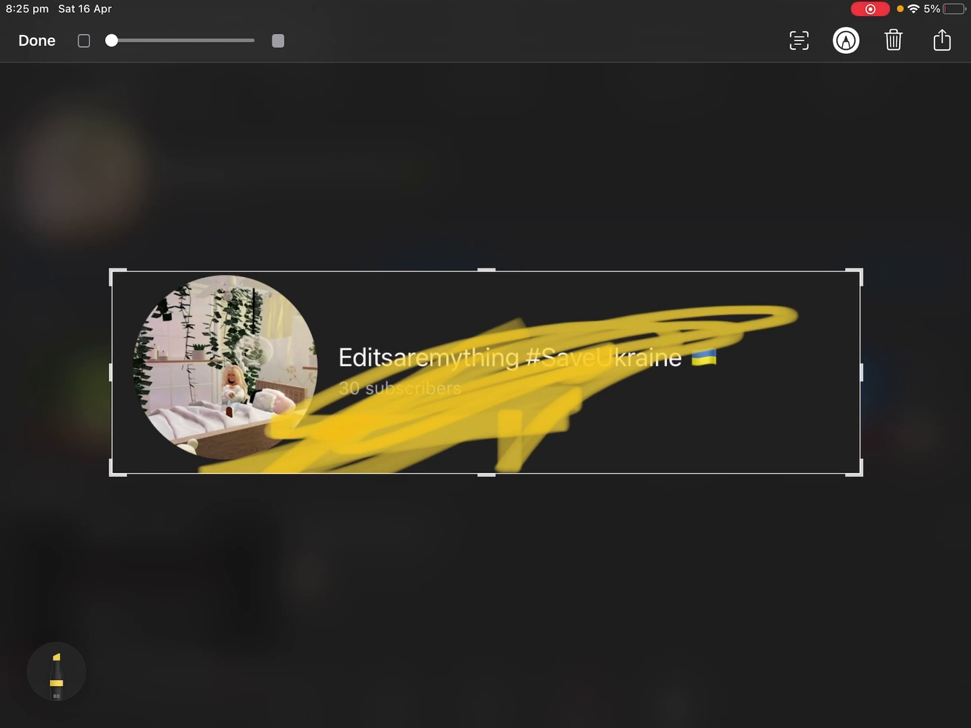
# Erase the yellow scribbles from the cropped header and reselect the yellow highlighter.
pyautogui.click(846, 41)
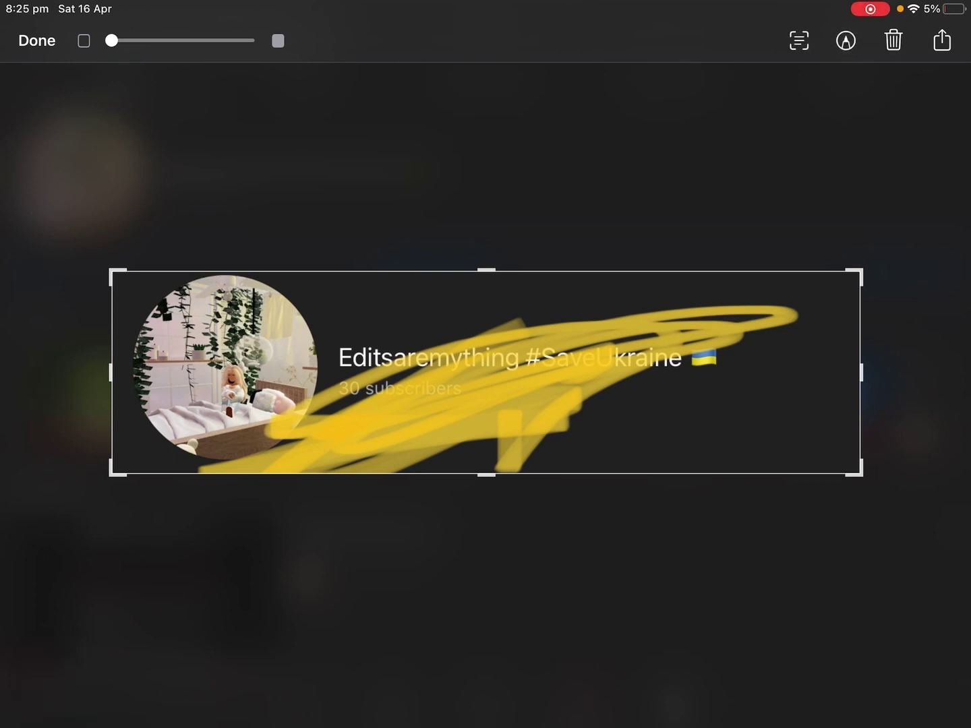
pyautogui.click(845, 40)
pyautogui.moveTo(56, 671)
pyautogui.mouseDown()
pyautogui.moveTo(96, 690)
pyautogui.moveTo(152, 683)
pyautogui.moveTo(54, 671)
pyautogui.moveTo(493, 637)
pyautogui.mouseUp()
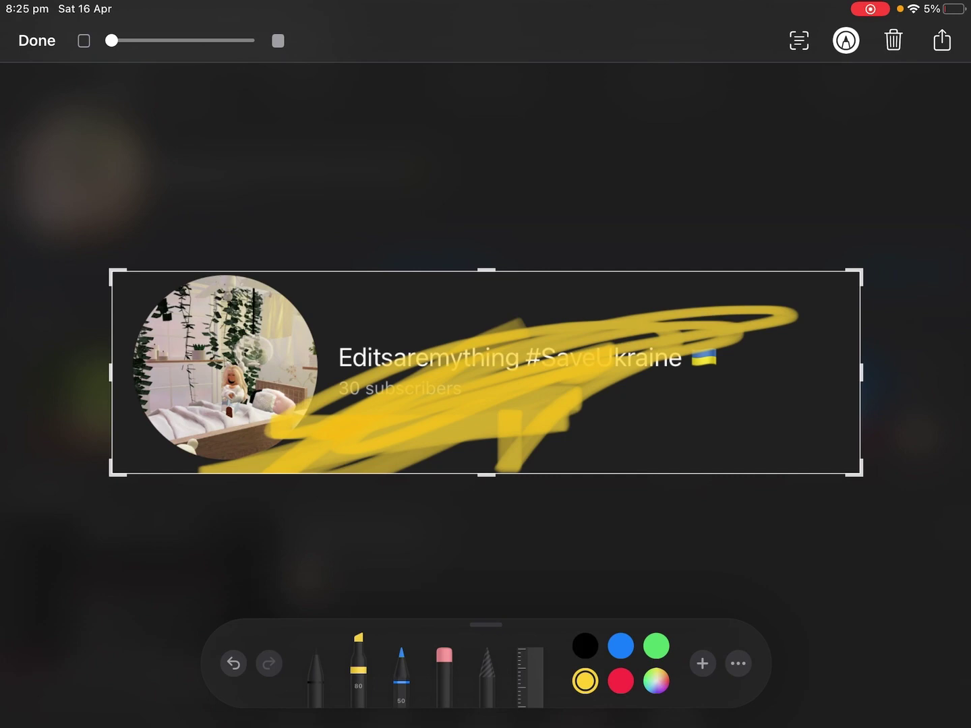
pyautogui.click(444, 660)
pyautogui.moveTo(532, 386)
pyautogui.mouseDown()
pyautogui.moveTo(780, 308)
pyautogui.moveTo(440, 430)
pyautogui.moveTo(459, 472)
pyautogui.moveTo(405, 415)
pyautogui.moveTo(372, 440)
pyautogui.moveTo(203, 468)
pyautogui.mouseUp()
pyautogui.click(357, 668)
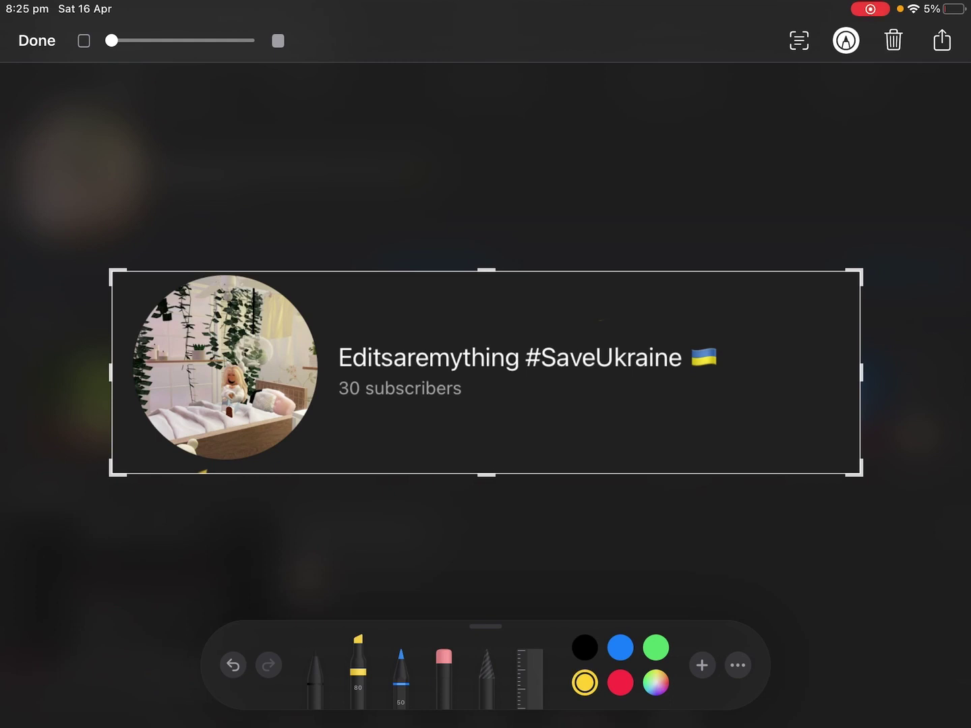
# Write large yellow '2-10-13' over the header text with a long underline beneath.
pyautogui.moveTo(323, 354)
pyautogui.mouseDown()
pyautogui.moveTo(357, 452)
pyautogui.moveTo(421, 453)
pyautogui.moveTo(481, 428)
pyautogui.mouseUp()
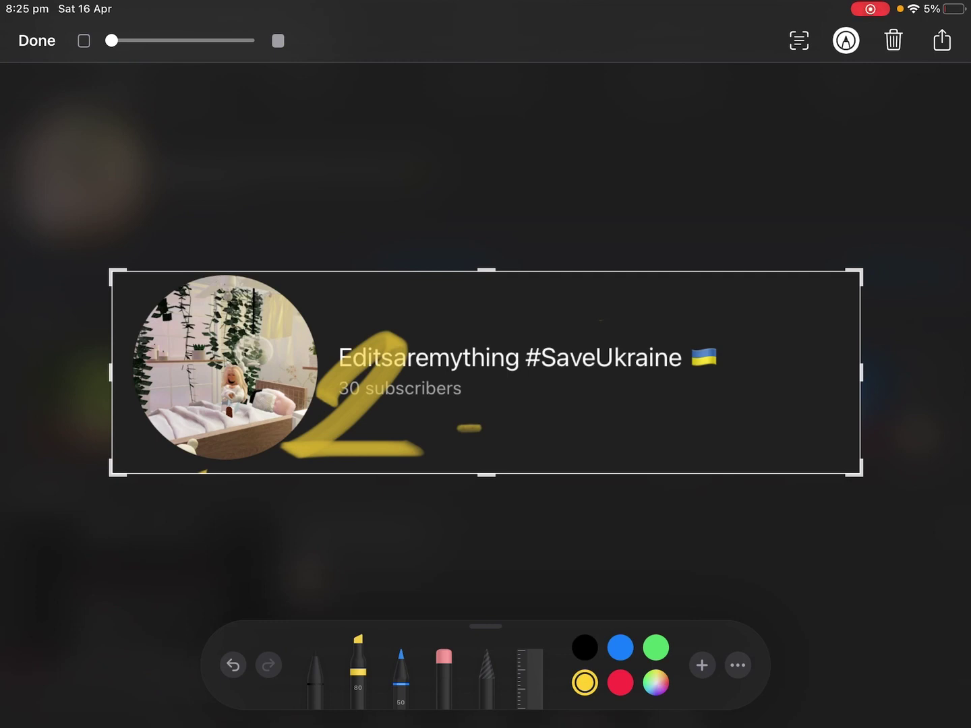
pyautogui.moveTo(533, 334); pyautogui.dragTo(529, 470)
pyautogui.moveTo(607, 329)
pyautogui.mouseDown()
pyautogui.moveTo(585, 372)
pyautogui.moveTo(599, 334)
pyautogui.moveTo(591, 331)
pyautogui.mouseUp()
pyautogui.moveTo(673, 408); pyautogui.dragTo(692, 416)
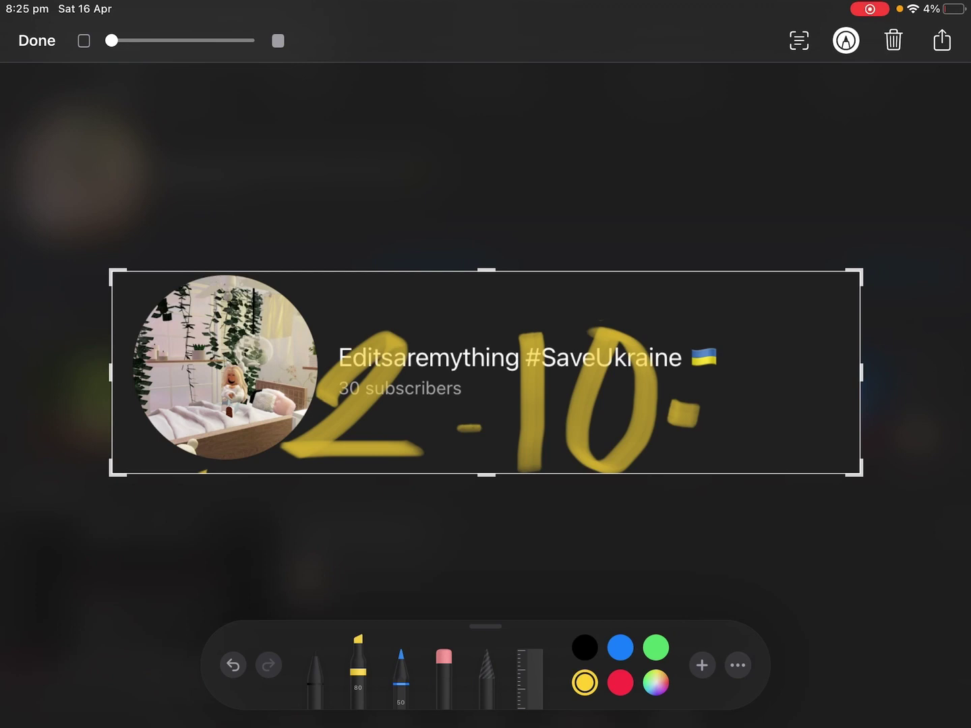
pyautogui.moveTo(711, 377)
pyautogui.mouseDown()
pyautogui.moveTo(732, 378)
pyautogui.moveTo(719, 443)
pyautogui.mouseUp()
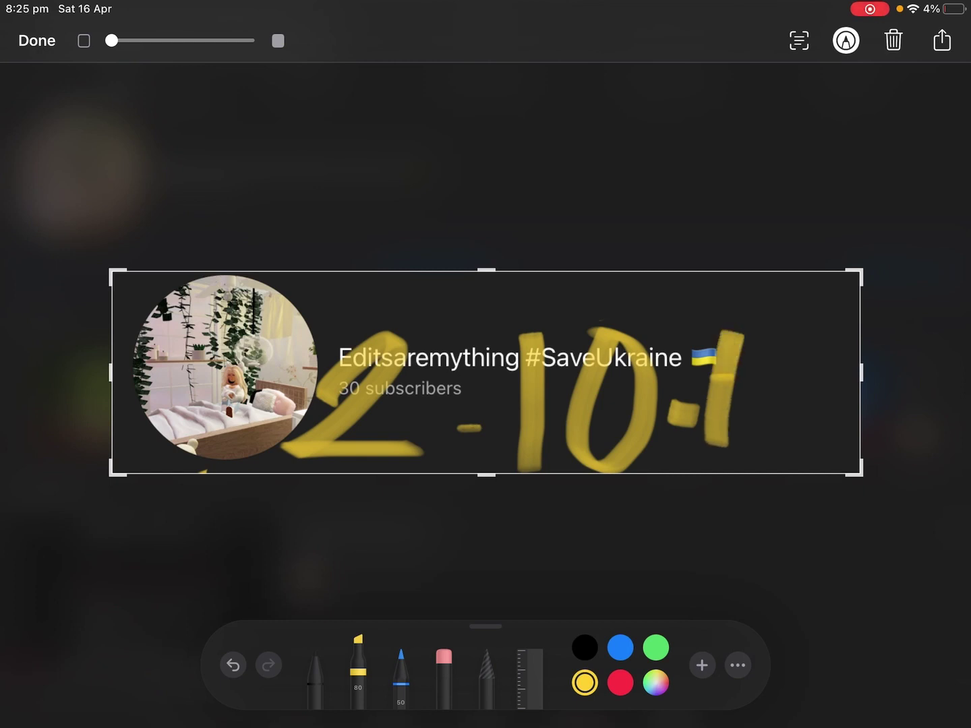
pyautogui.moveTo(768, 343)
pyautogui.mouseDown()
pyautogui.moveTo(804, 364)
pyautogui.moveTo(754, 421)
pyautogui.mouseUp()
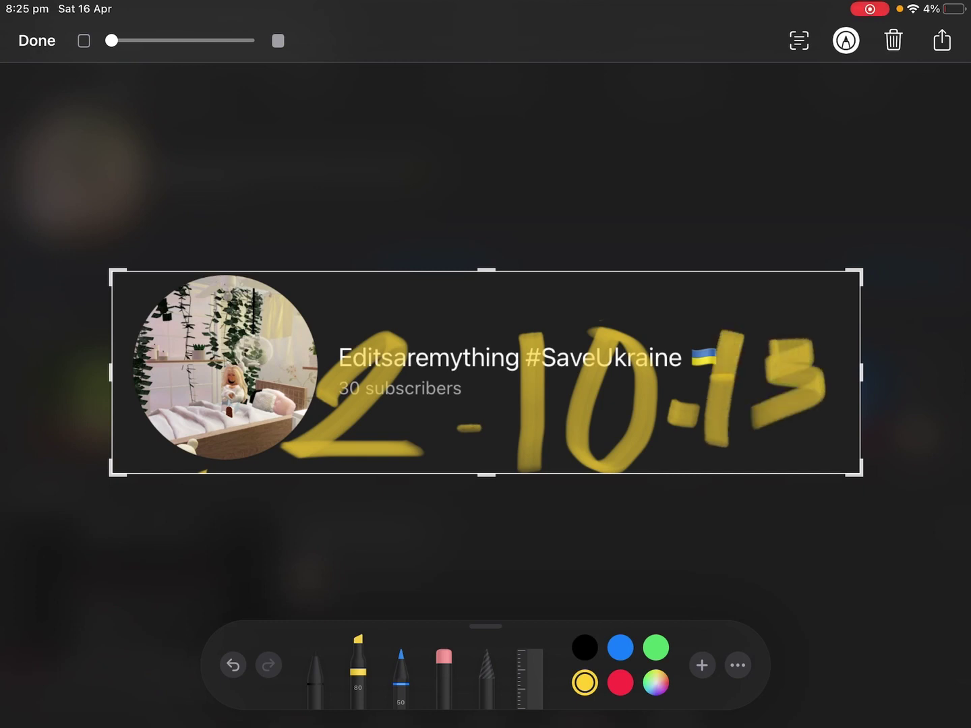
pyautogui.moveTo(831, 410); pyautogui.dragTo(841, 427)
pyautogui.moveTo(779, 436); pyautogui.dragTo(780, 470)
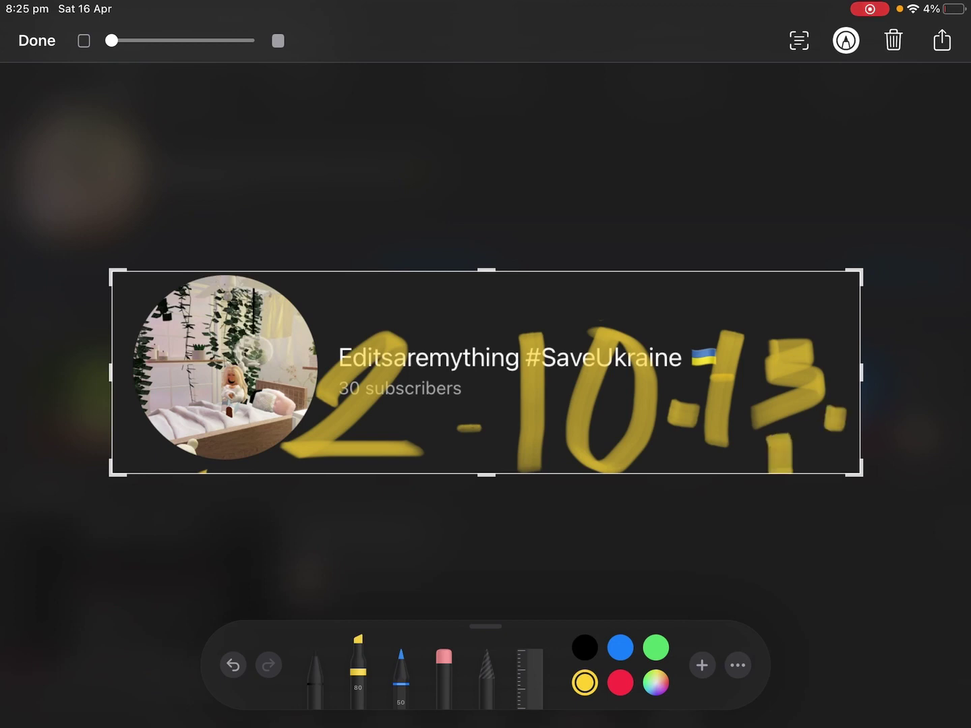
pyautogui.moveTo(432, 464); pyautogui.dragTo(858, 438)
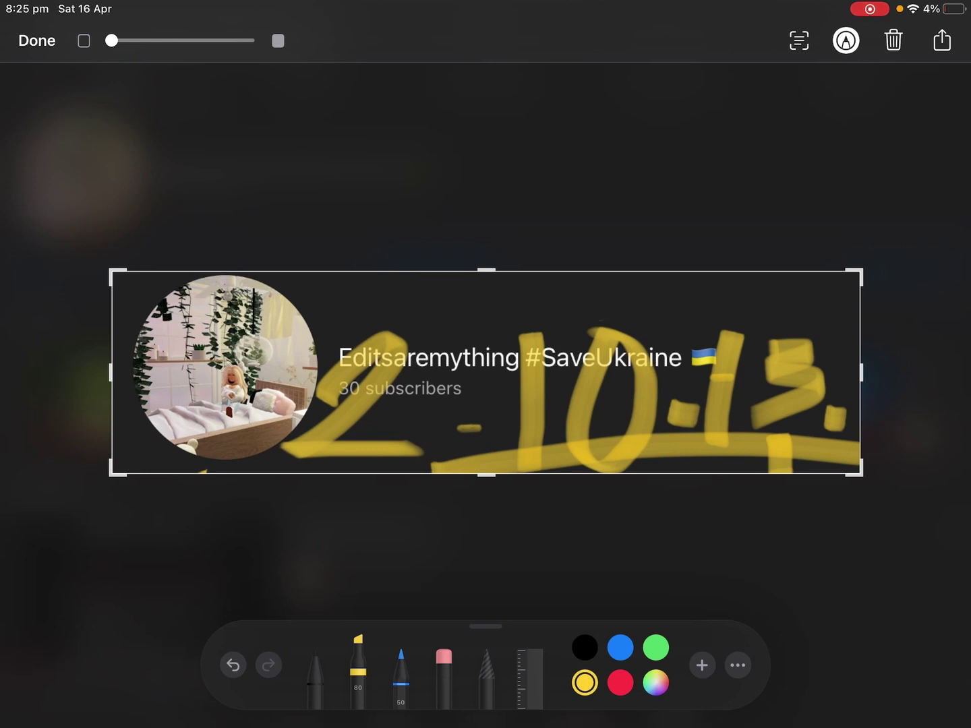